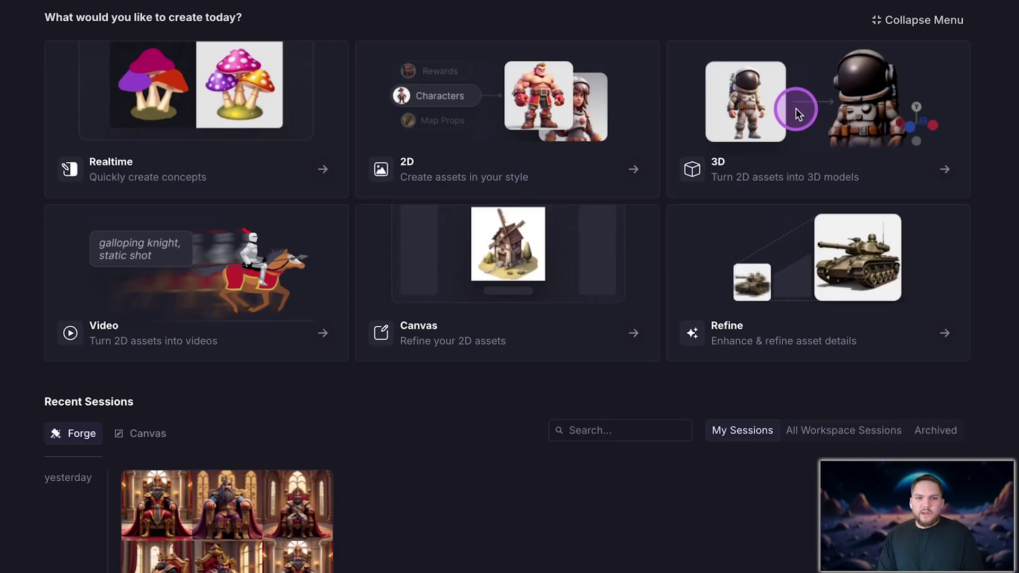
Browse recent sessions, focus the Search box, and show a session's Rename/Archive/Delete menu
{"action": "scroll", "coordinate": [795, 108], "scroll_direction": "down", "scroll_amount": 2}
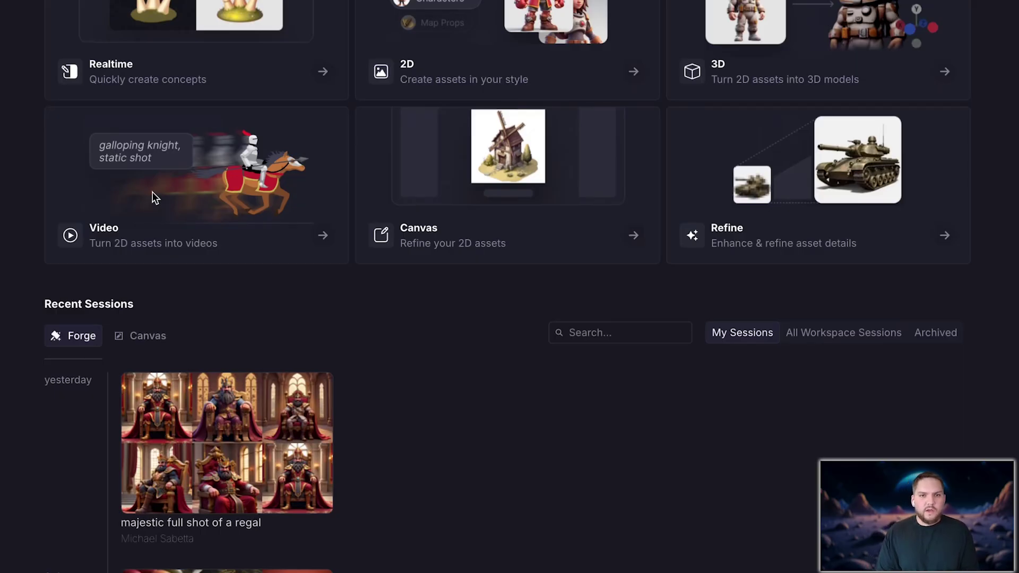
{"action": "left_click", "coordinate": [506, 202]}
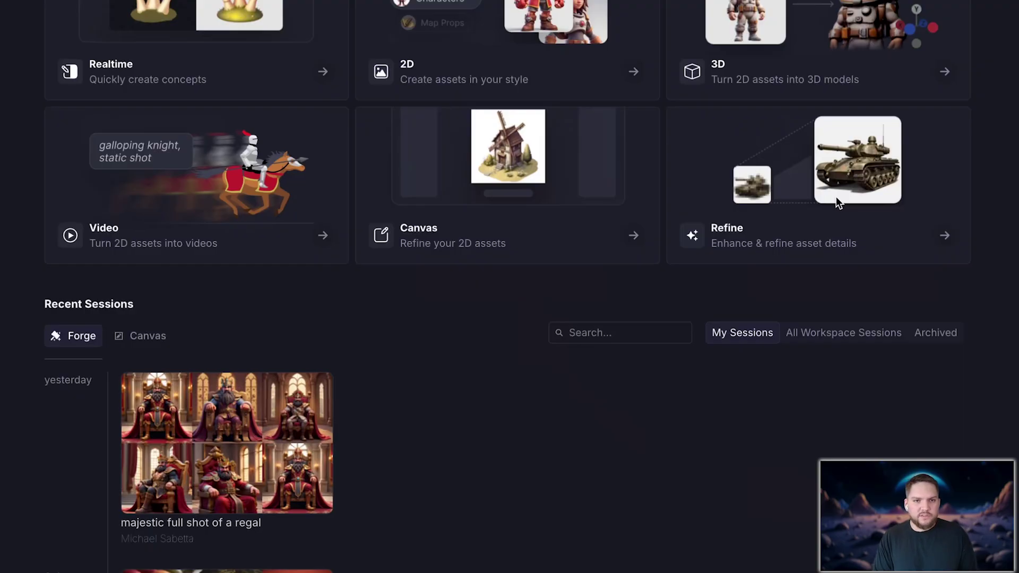
{"action": "scroll", "coordinate": [698, 470], "scroll_direction": "up", "scroll_amount": 1}
{"action": "scroll", "coordinate": [707, 223], "scroll_direction": "down", "scroll_amount": 2}
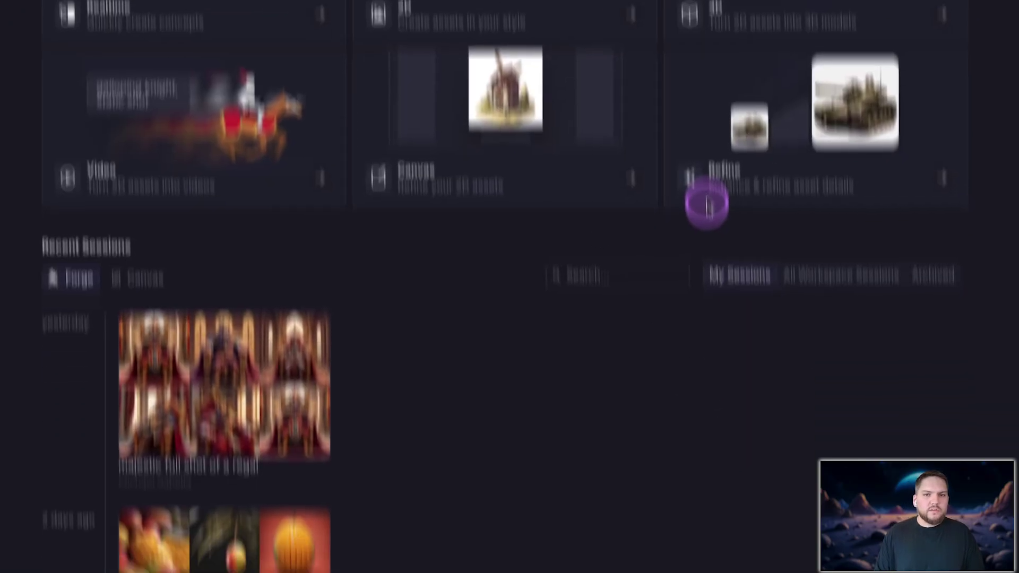
{"action": "scroll", "coordinate": [707, 205], "scroll_direction": "down", "scroll_amount": 3}
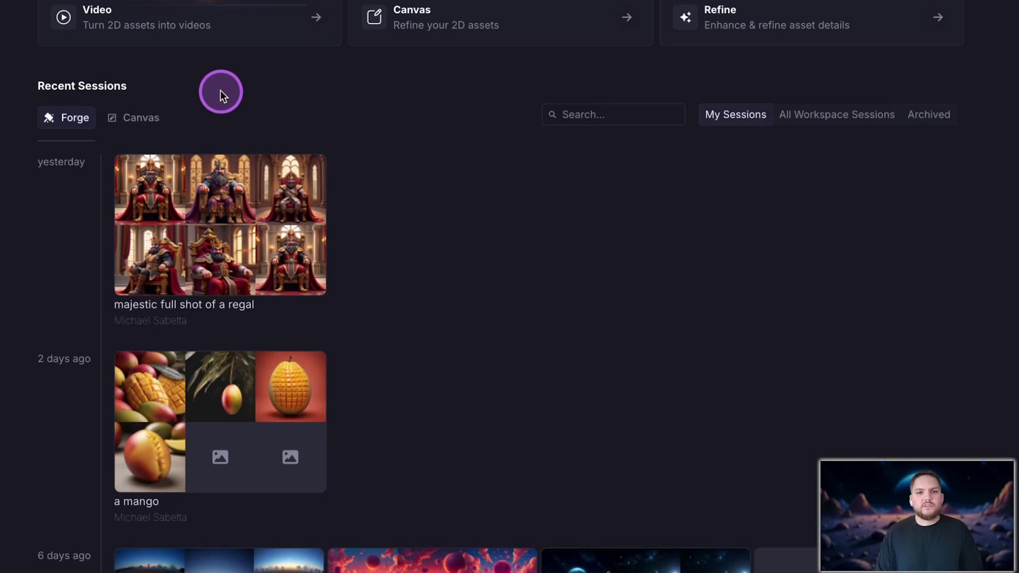
{"action": "left_click", "coordinate": [632, 120]}
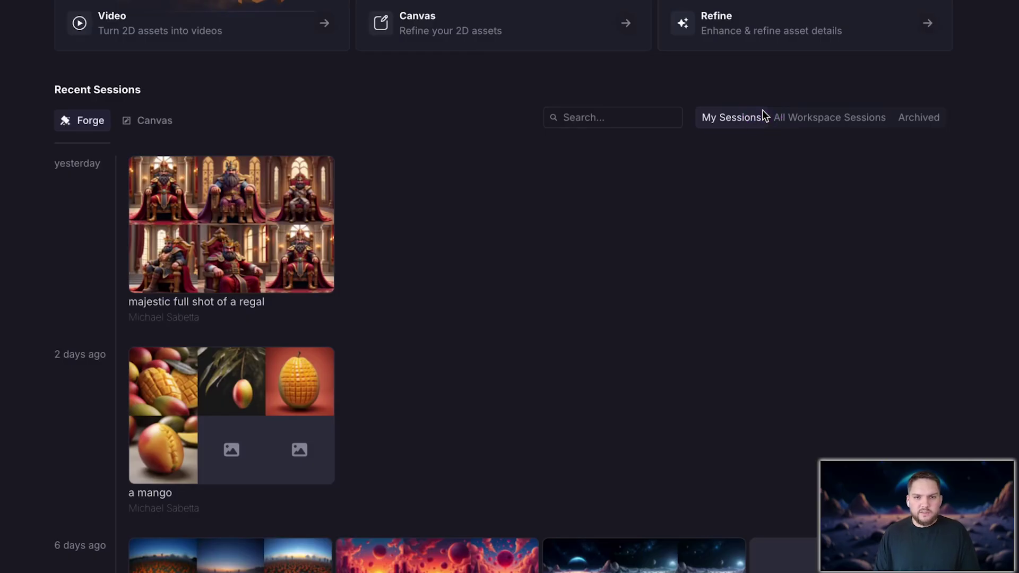
{"action": "right_click", "coordinate": [296, 228]}
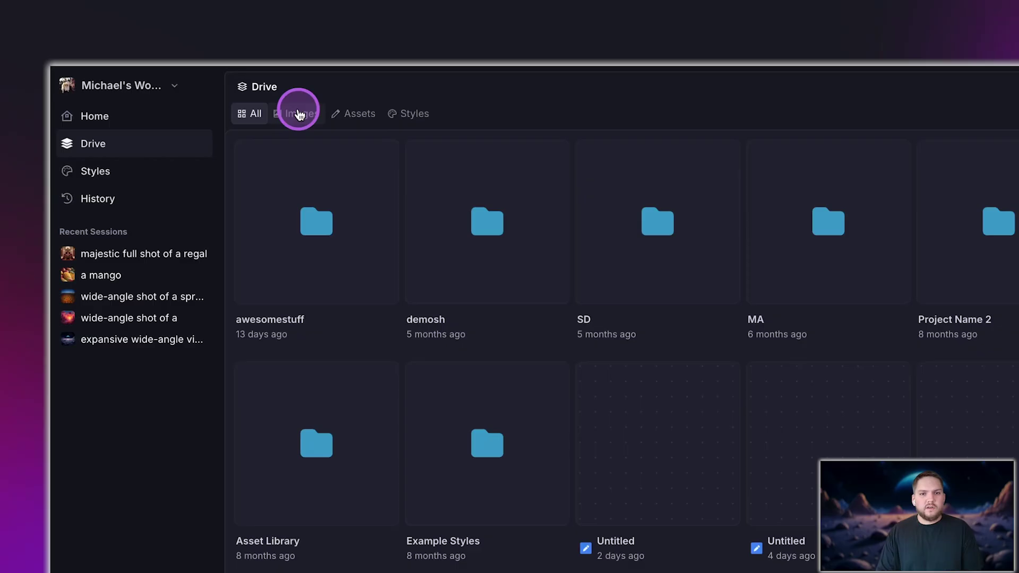
{"action": "left_click", "coordinate": [299, 113]}
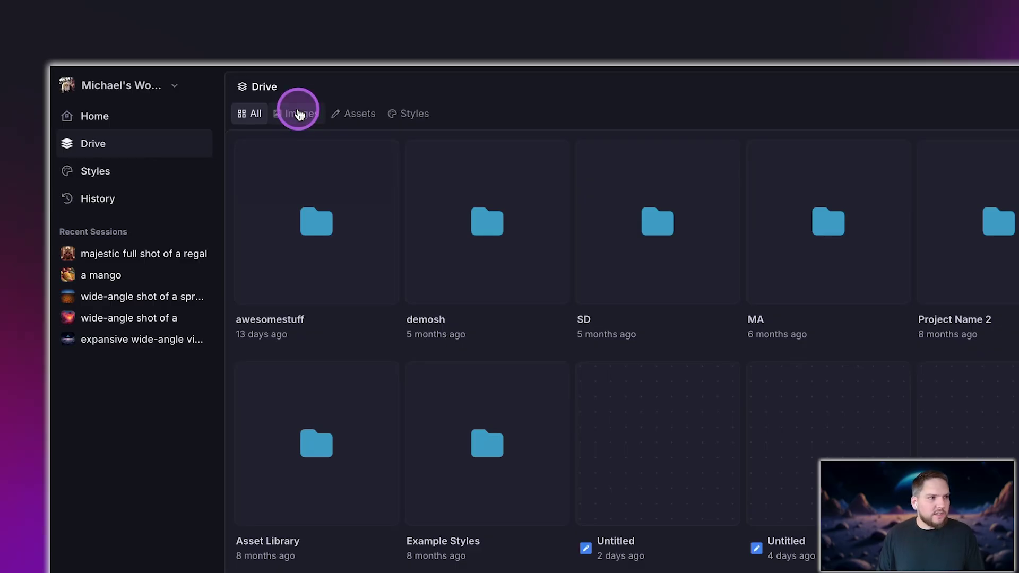
{"action": "left_click", "coordinate": [364, 113]}
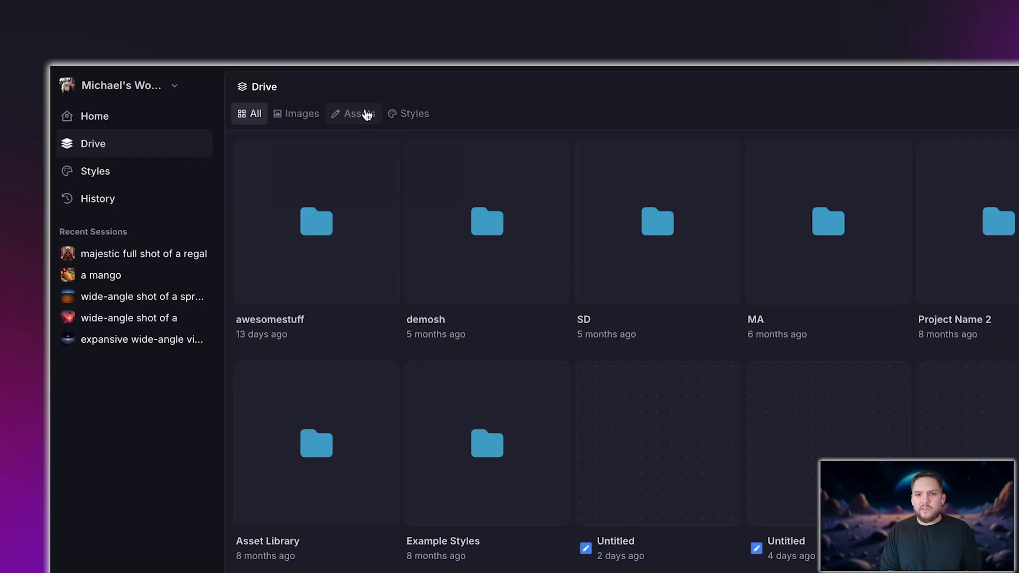
{"action": "left_click", "coordinate": [414, 116]}
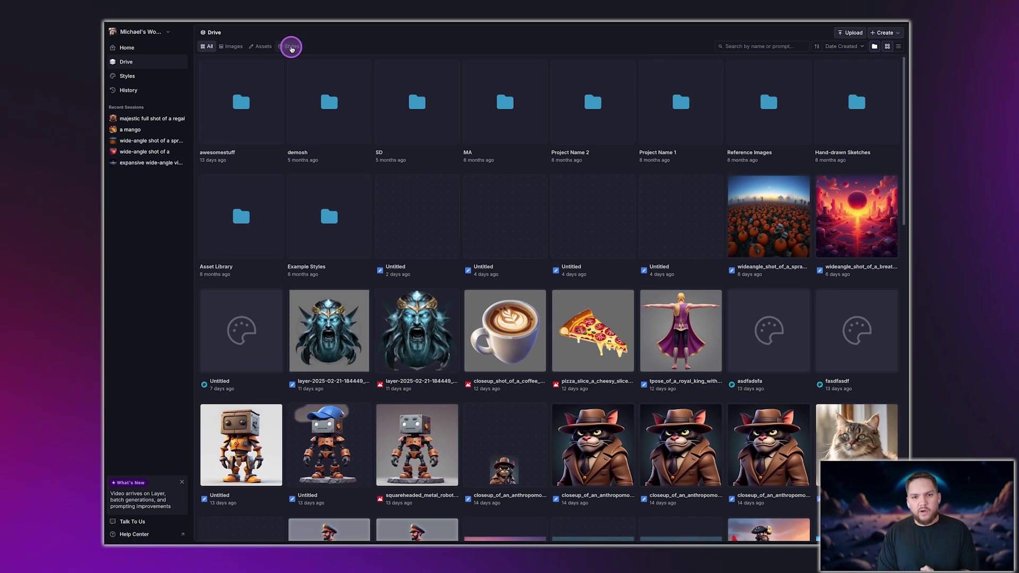
{"action": "left_click", "coordinate": [780, 42]}
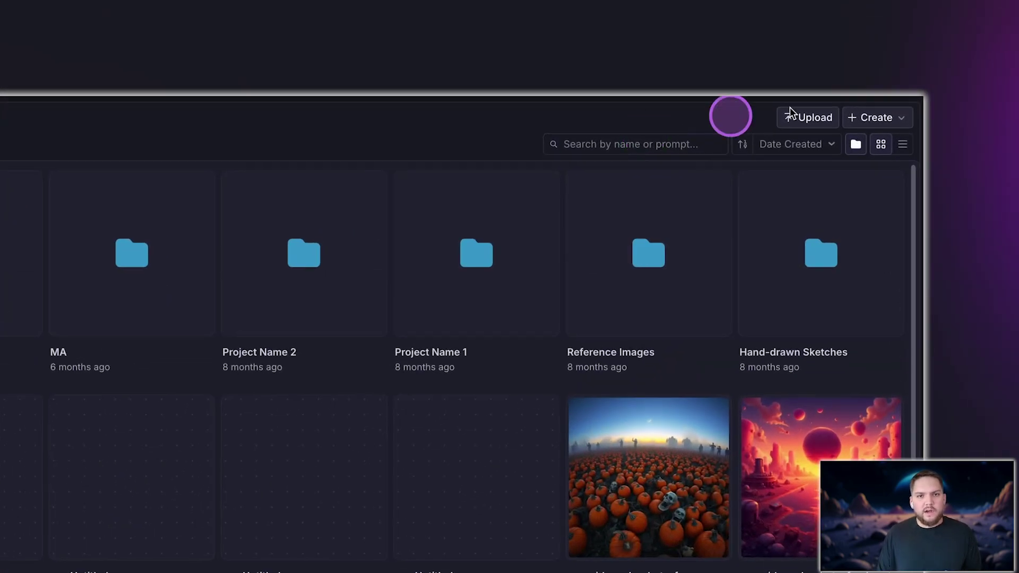
{"action": "left_click", "coordinate": [818, 118]}
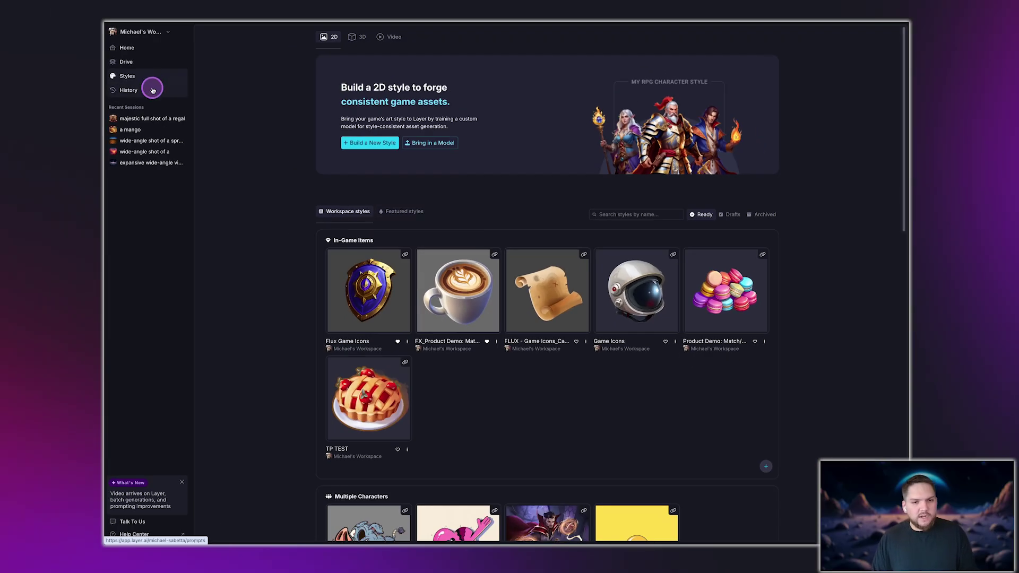
Open the Prompt History page listing past prompts, styles, users and creation times
{"action": "left_click", "coordinate": [152, 90]}
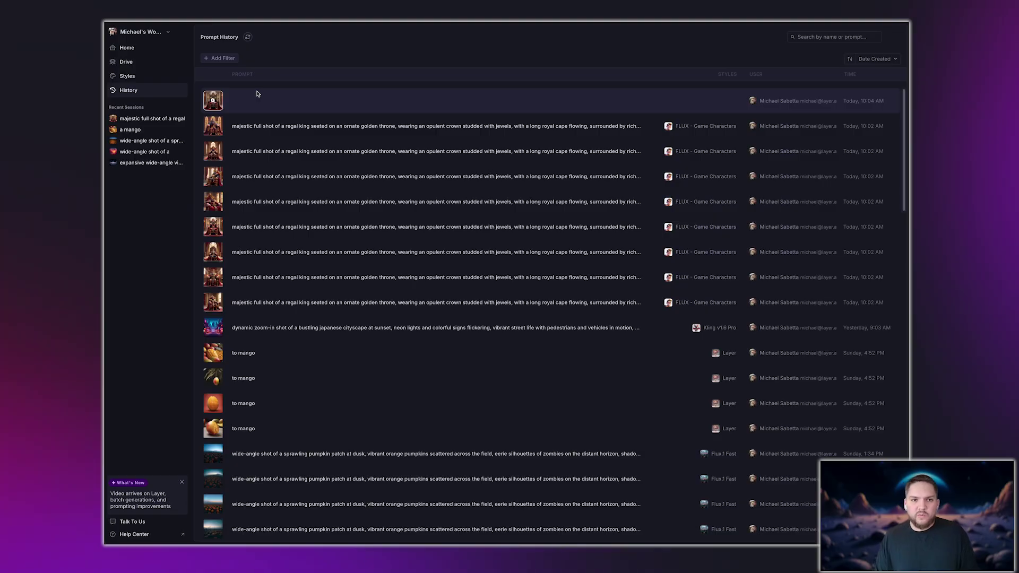
Rename the untitled session to 'Forge Session'
{"action": "left_click", "coordinate": [219, 34]}
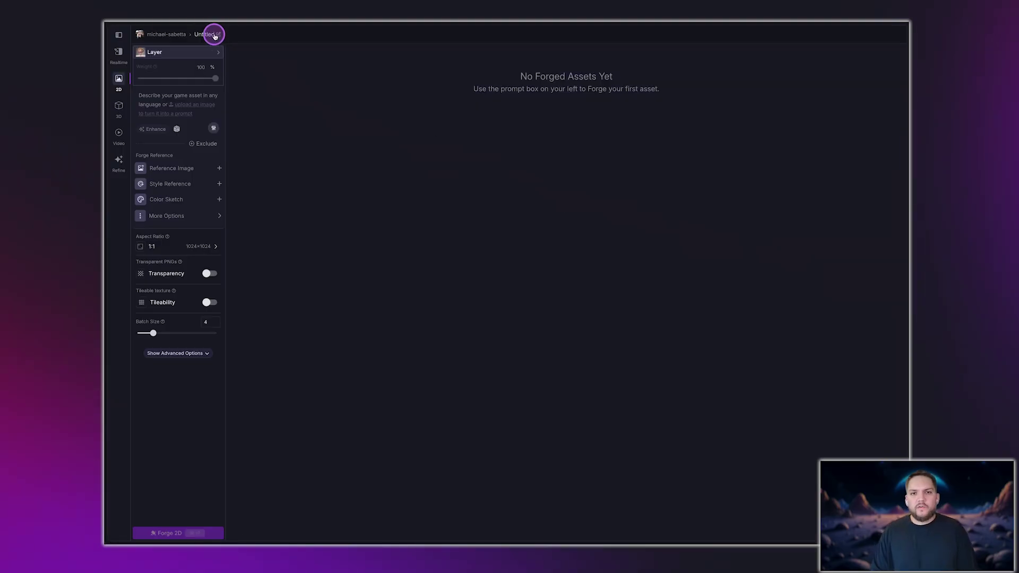
{"action": "double_click", "coordinate": [273, 77]}
{"action": "type", "text": "Forge Session"}
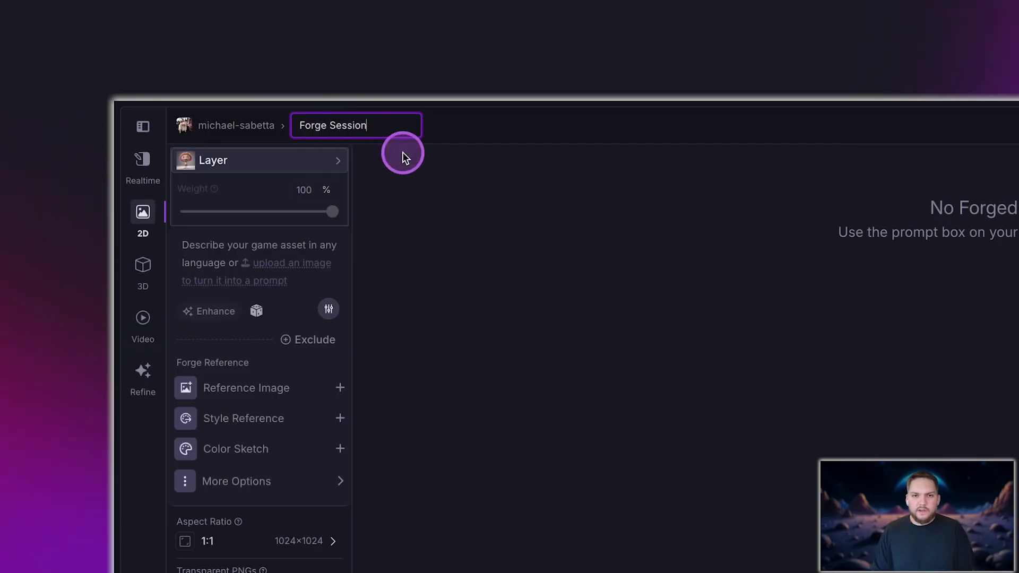
{"action": "left_click", "coordinate": [402, 152]}
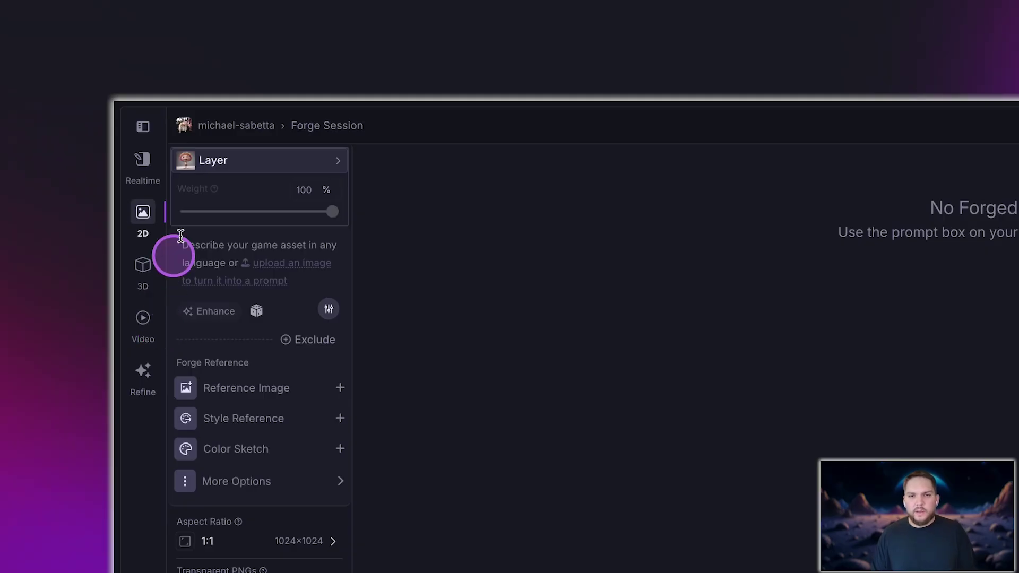
Apply the FLUX - Game Characters style, keeping its weight at 100%
{"action": "left_click", "coordinate": [250, 161]}
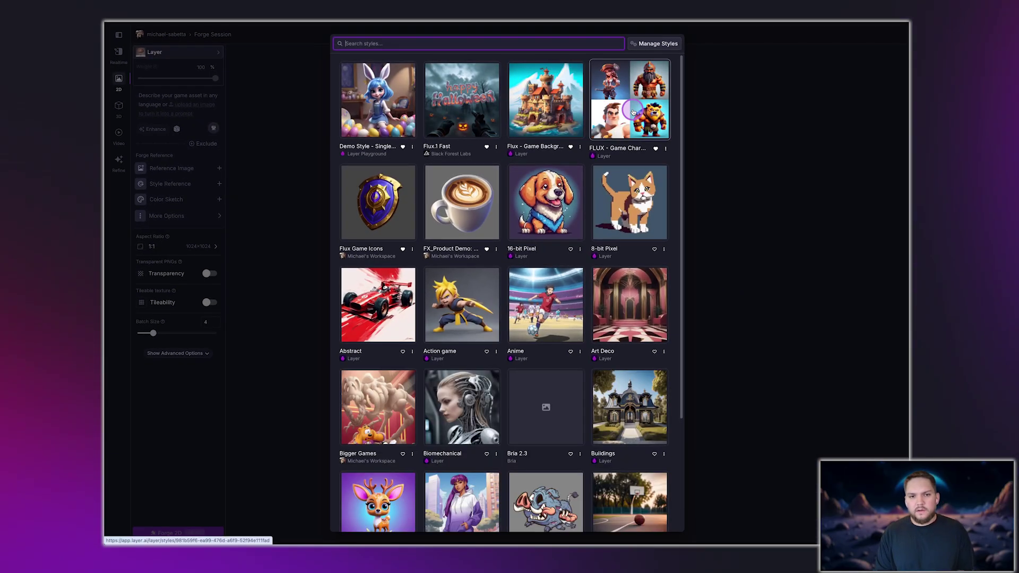
{"action": "left_click", "coordinate": [632, 113]}
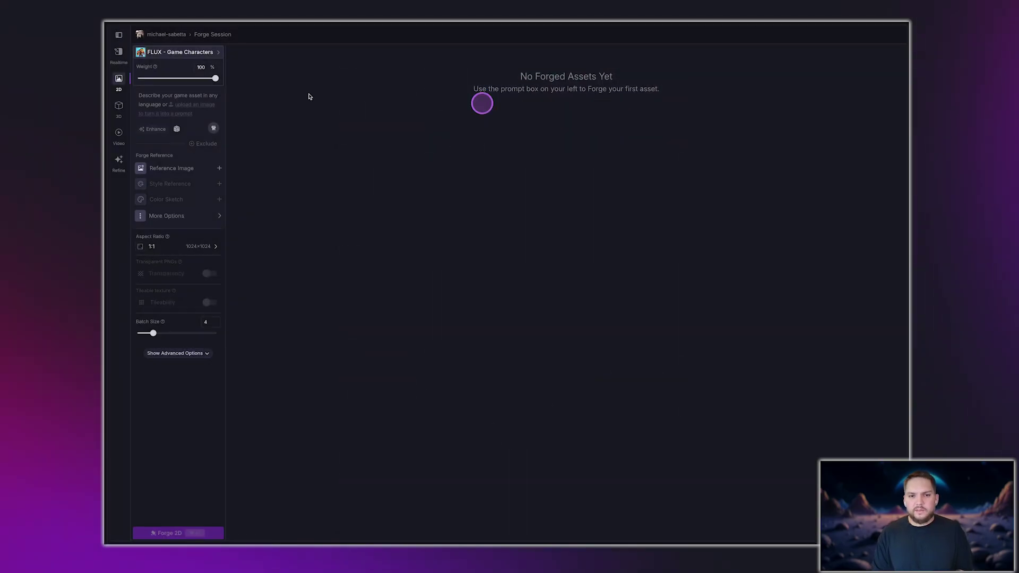
{"action": "mouse_move", "coordinate": [321, 207]}
{"action": "left_mouse_down"}
{"action": "mouse_move", "coordinate": [221, 219]}
{"action": "mouse_move", "coordinate": [335, 218]}
{"action": "left_mouse_up"}
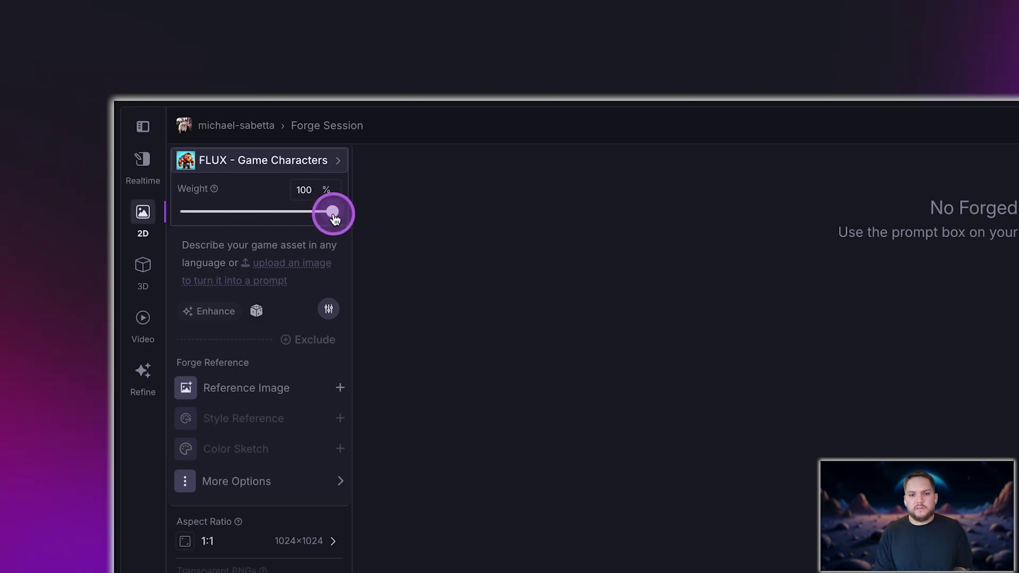
Draft a short 'a pirate' prompt, swap in a detailed pirate description, then clear it
{"action": "left_click", "coordinate": [226, 246]}
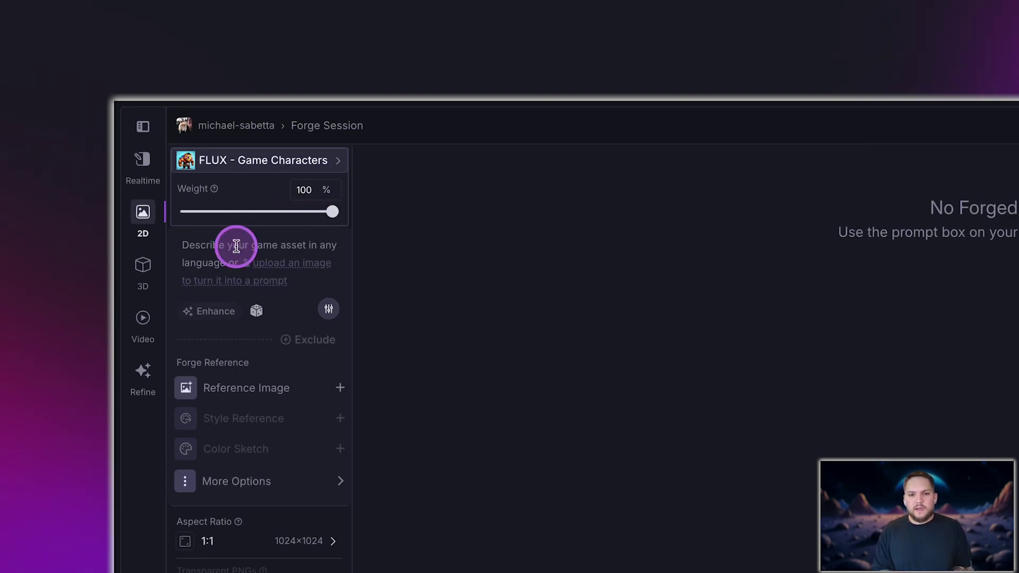
{"action": "type", "text": "a pr"}
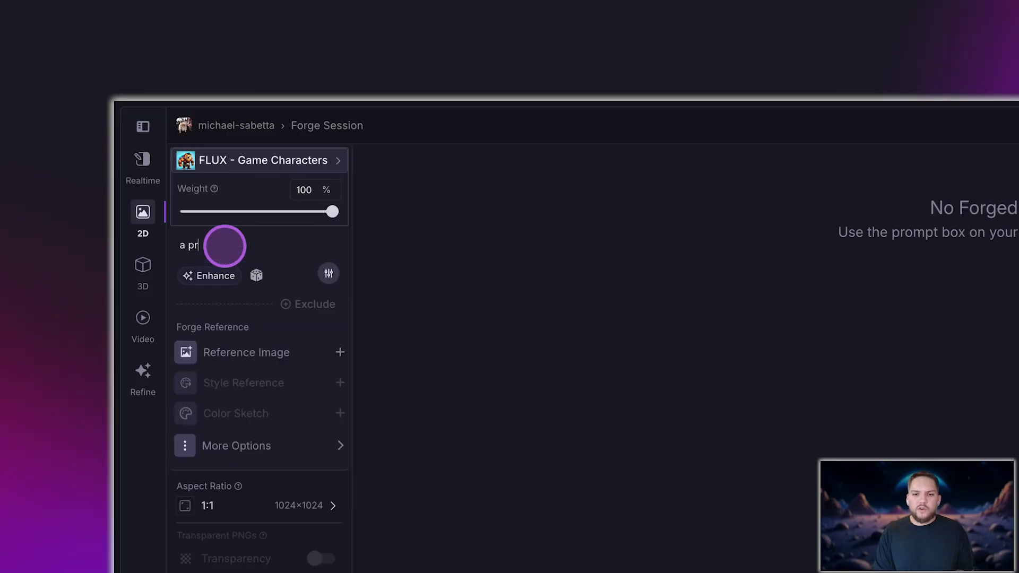
{"action": "key", "text": "BackSpace"}
{"action": "type", "text": "irate"}
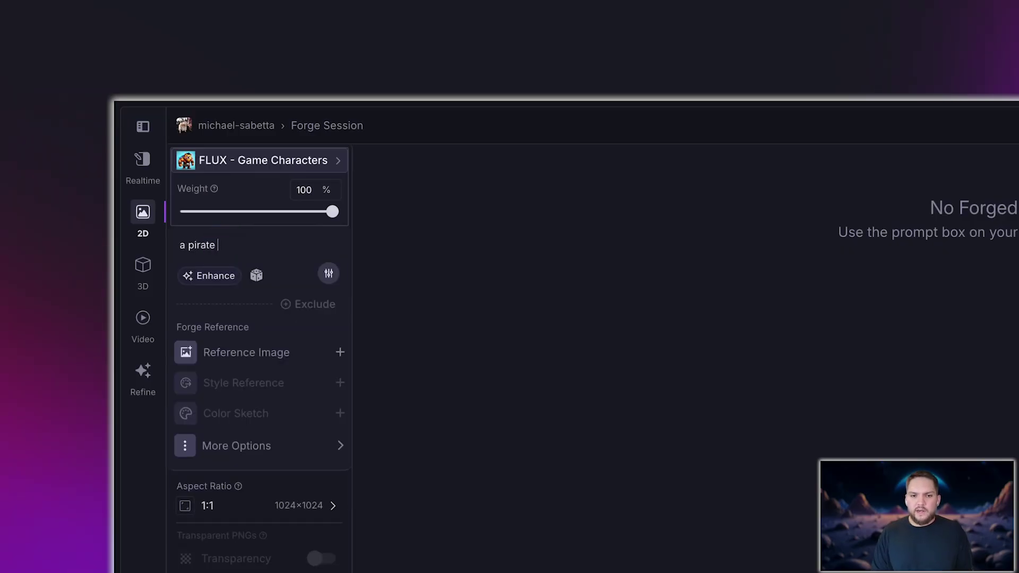
{"action": "left_click", "coordinate": [240, 264]}
{"action": "key", "text": "ctrl+a"}
{"action": "key", "text": "BackSpace"}
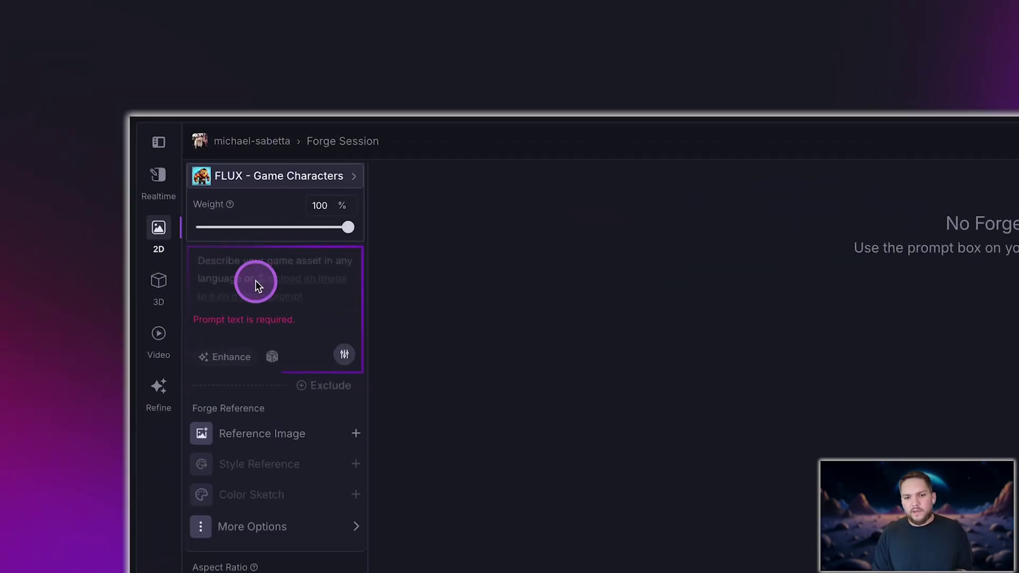
{"action": "type", "text": "a cartoon pirate stands confidently with a wide stance. he wears a large black tricorn hat adorned with a white skull and crossbones, and a red bandana. his outfit is a vibrant red coat with gold accents and sturdy brown cuffs, paired with brown boots. he sports a thick, bushy beard and an eye patch over his right eye. his left hand grips a curved, silver sword. the pirate has a stern expression, exuding a sense of adventure. the art style is playful and exaggerated, emphasizing bold colors and rounded features."}
{"action": "key", "text": "ctrl+a"}
{"action": "key", "text": "BackSpace"}
Fill the prompt with a random idea and switch Auto-Enhance from Off to Automatic
{"action": "left_click", "coordinate": [225, 292]}
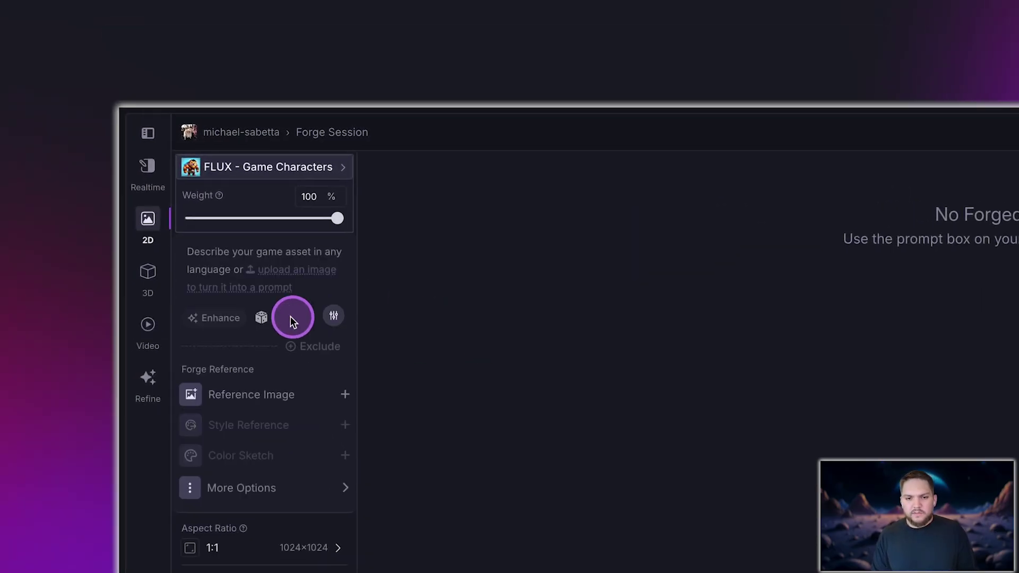
{"action": "left_click", "coordinate": [262, 317]}
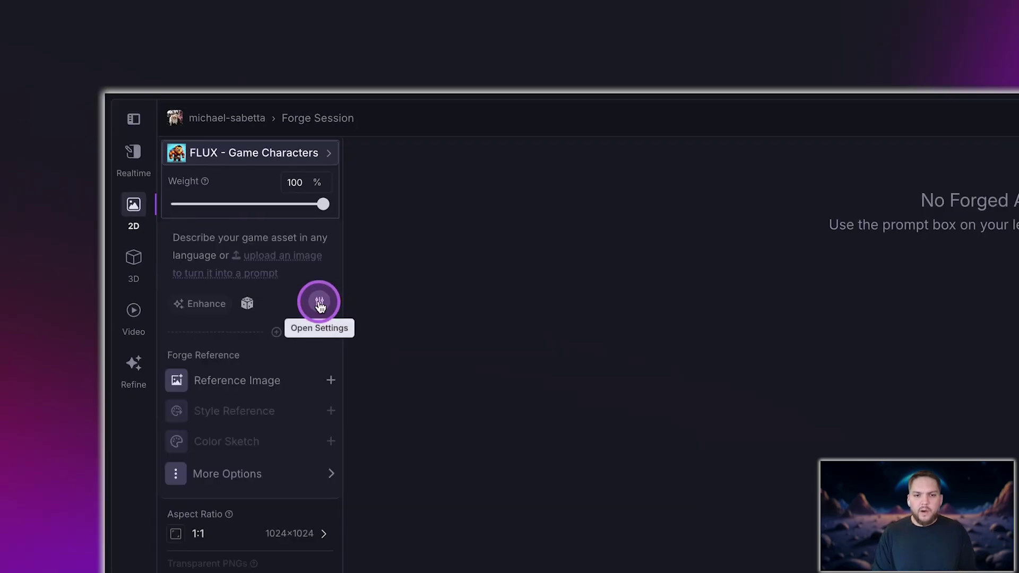
{"action": "left_click", "coordinate": [319, 303]}
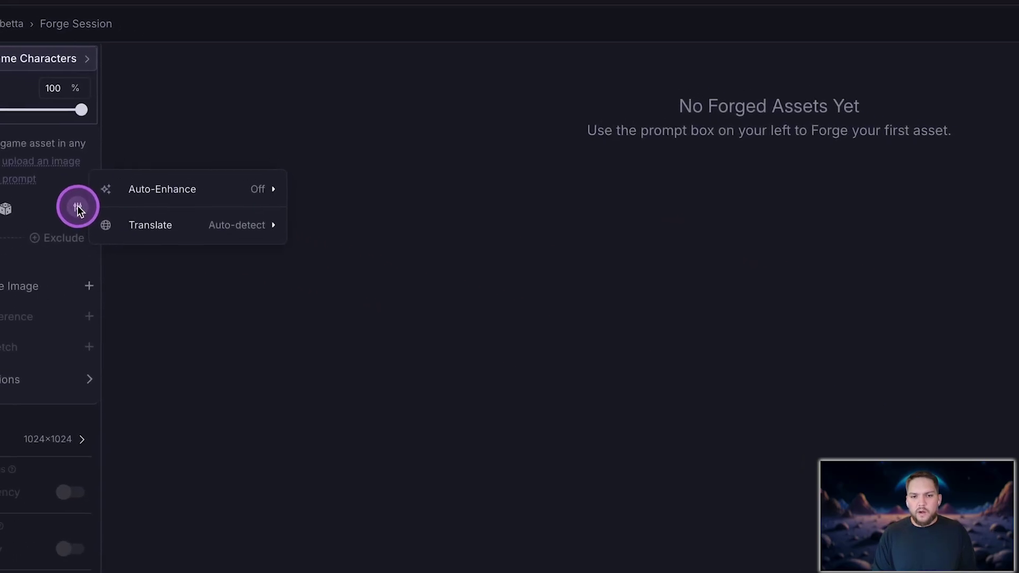
{"action": "left_click", "coordinate": [222, 198]}
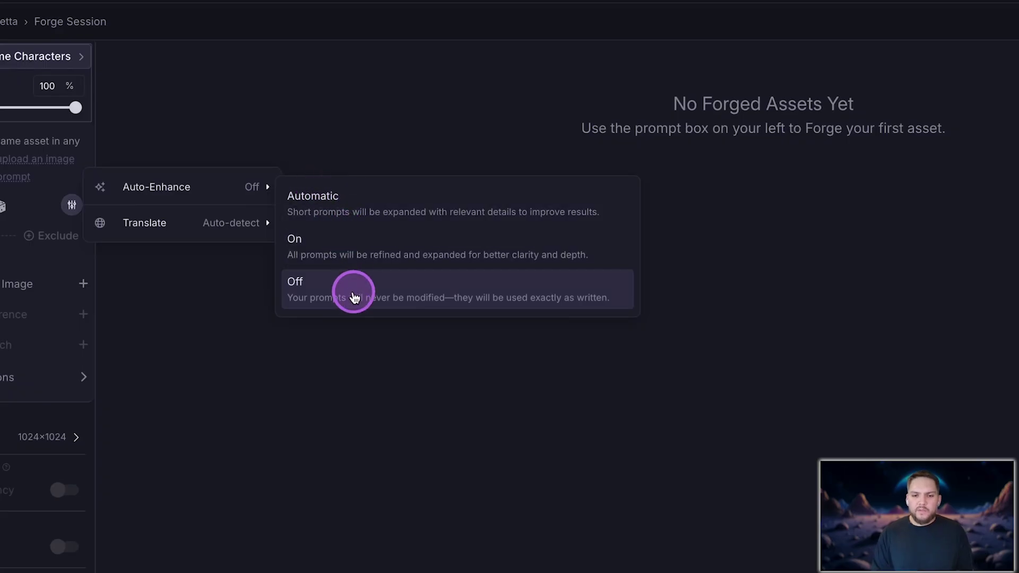
{"action": "left_click", "coordinate": [383, 218]}
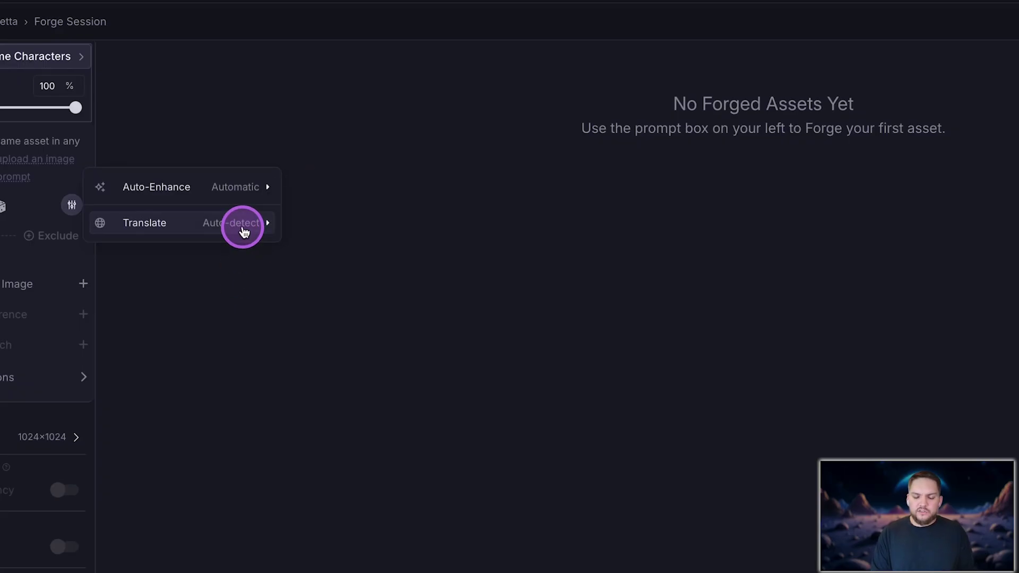
Browse the Translate language list, leaving it on Auto-detect
{"action": "left_click", "coordinate": [243, 232]}
{"action": "left_click", "coordinate": [373, 232]}
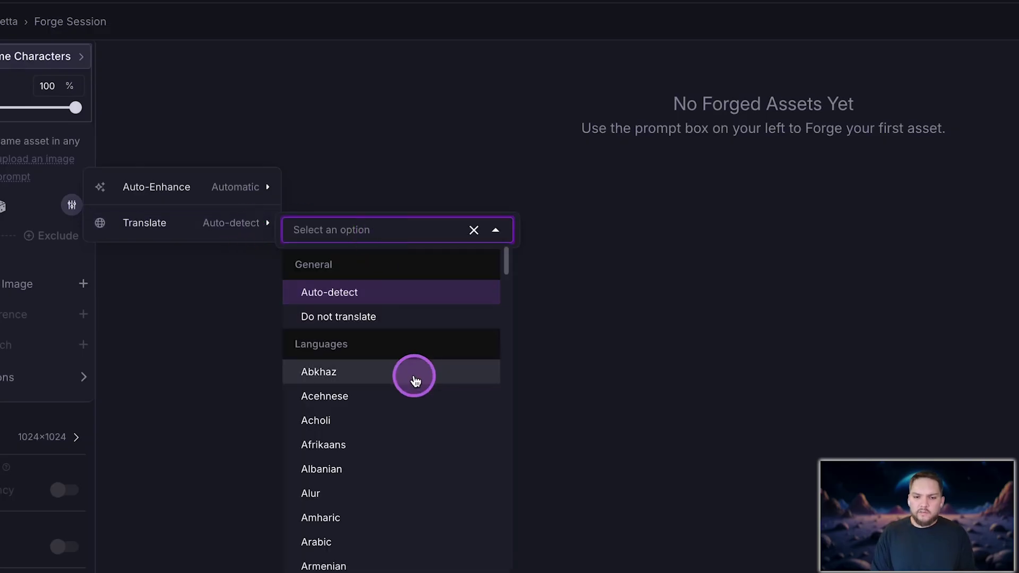
{"action": "scroll", "coordinate": [415, 392], "scroll_direction": "down", "scroll_amount": 10}
{"action": "scroll", "coordinate": [415, 392], "scroll_direction": "up", "scroll_amount": 12}
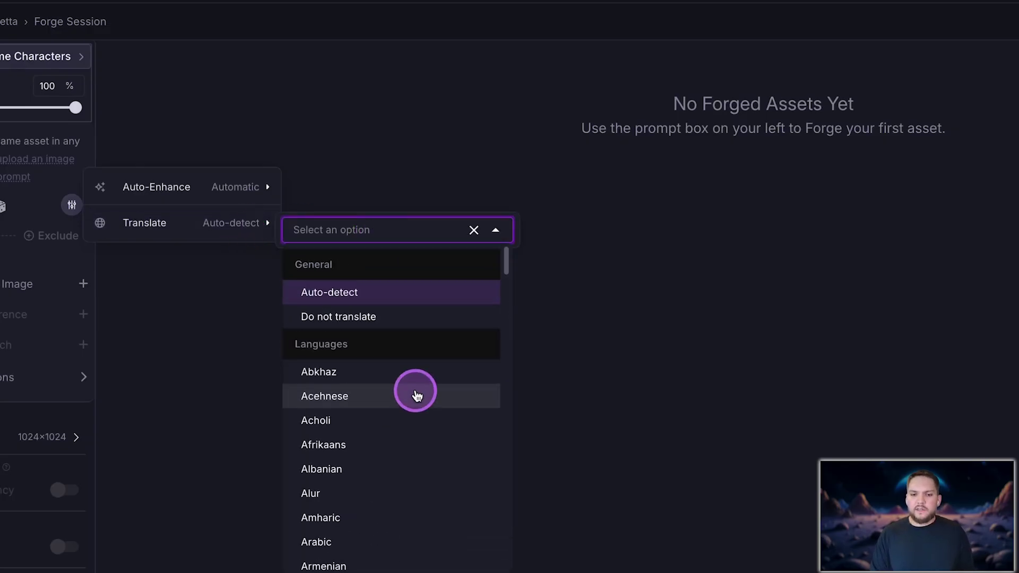
Close the language list and browse the More Options and Aspect Ratio choices
{"action": "left_click", "coordinate": [495, 230]}
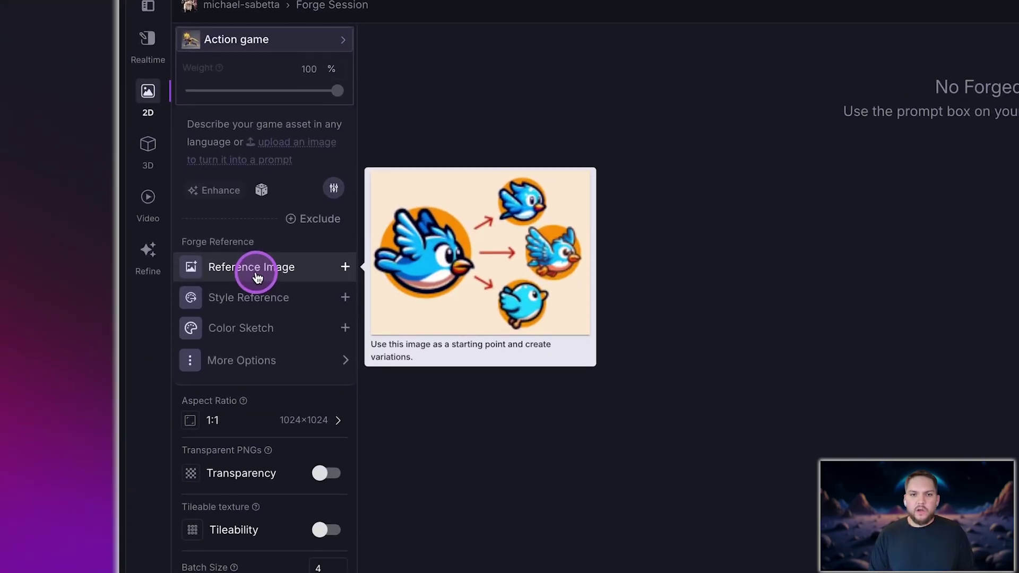
{"action": "mouse_move", "coordinate": [13, 314]}
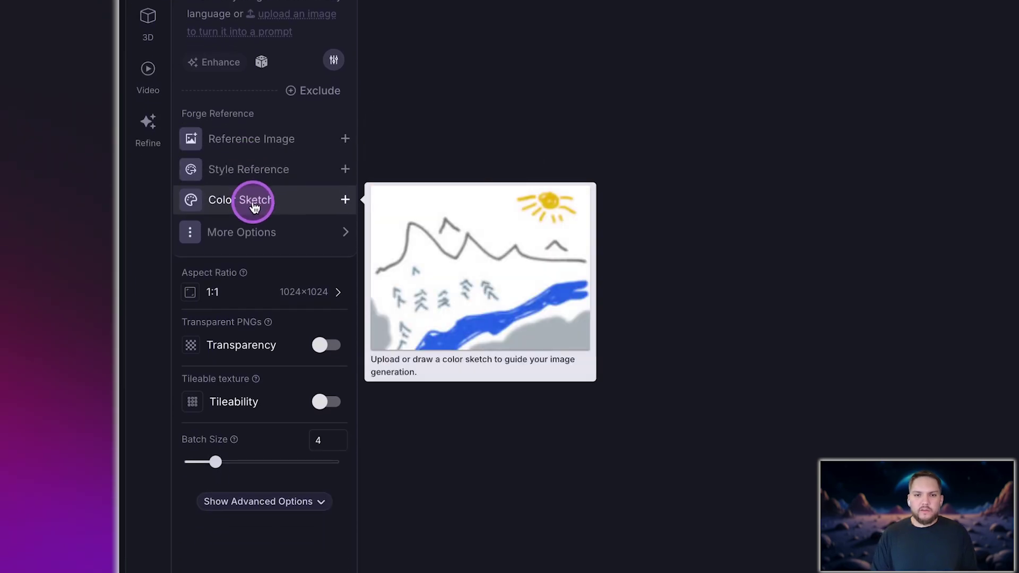
{"action": "left_click", "coordinate": [254, 233]}
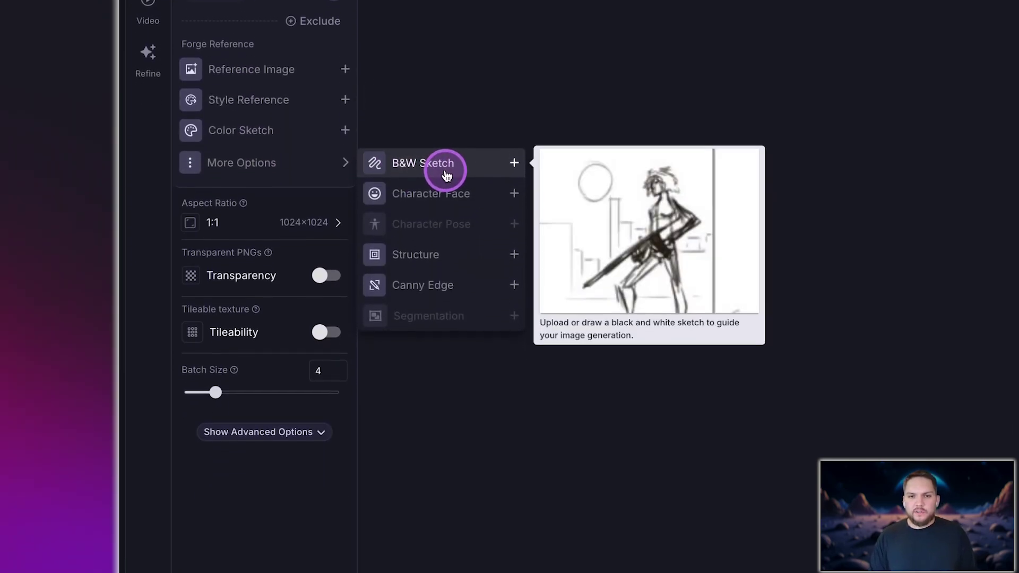
{"action": "mouse_move", "coordinate": [438, 266]}
{"action": "mouse_move", "coordinate": [438, 214]}
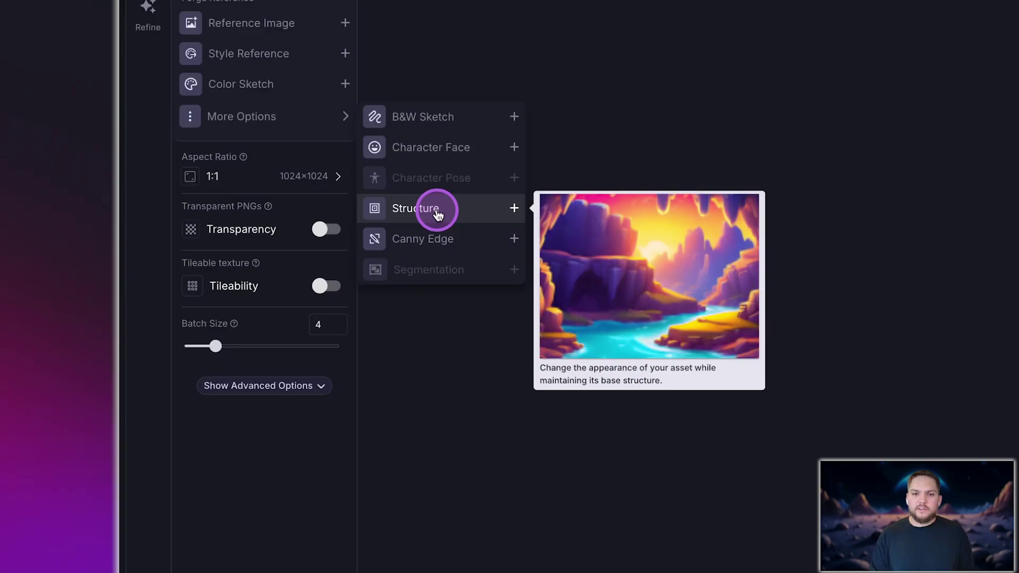
{"action": "mouse_move", "coordinate": [438, 240]}
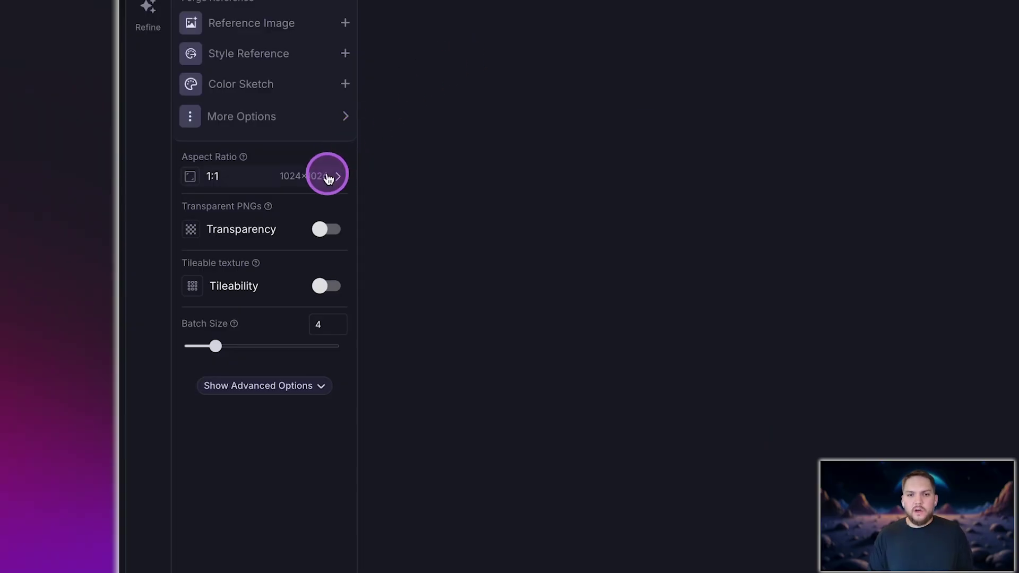
{"action": "left_click", "coordinate": [326, 176]}
{"action": "scroll", "coordinate": [326, 197], "scroll_direction": "down", "scroll_amount": 1}
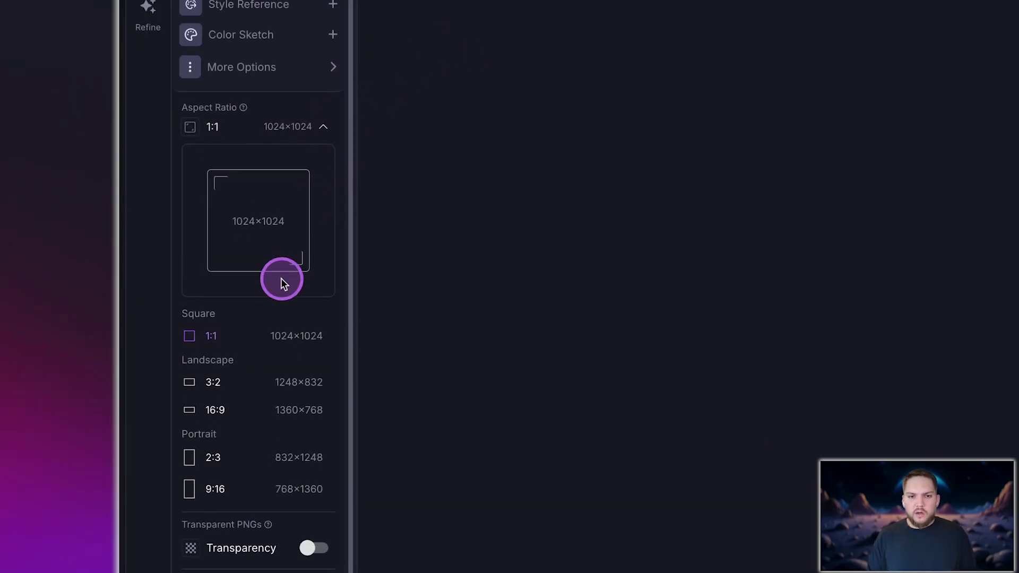
{"action": "left_click", "coordinate": [312, 127]}
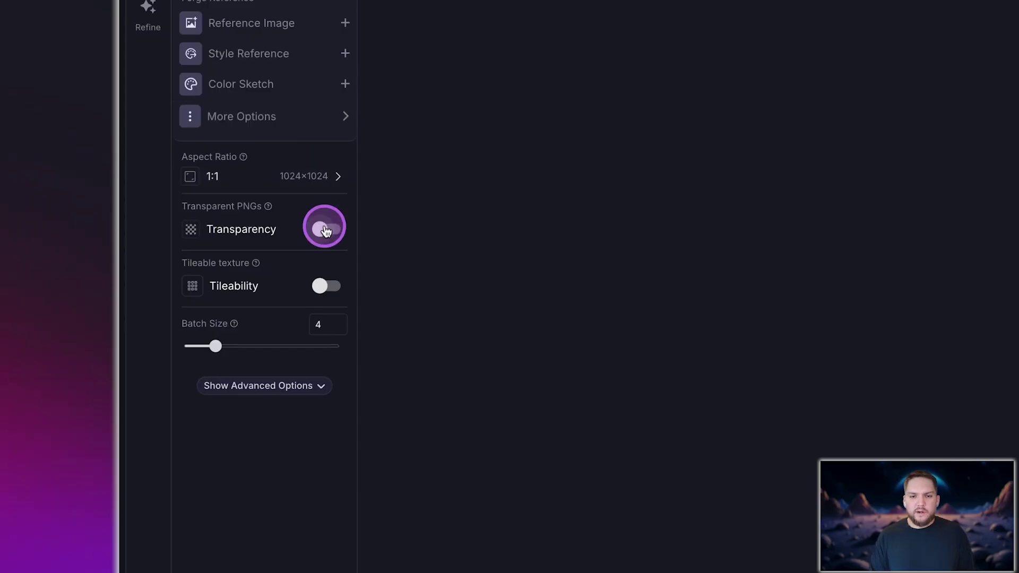
Leave Tileability off, reduce Batch Size from 4 to 1, and reveal advanced options
{"action": "left_click", "coordinate": [319, 288]}
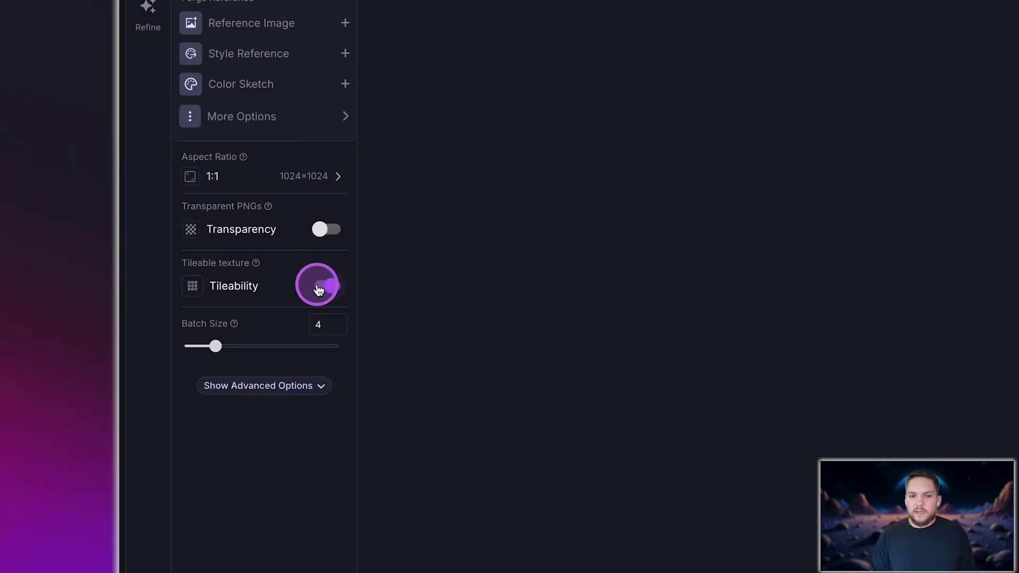
{"action": "left_click", "coordinate": [319, 288]}
{"action": "left_click_drag", "start_coordinate": [215, 346], "coordinate": [142, 345]}
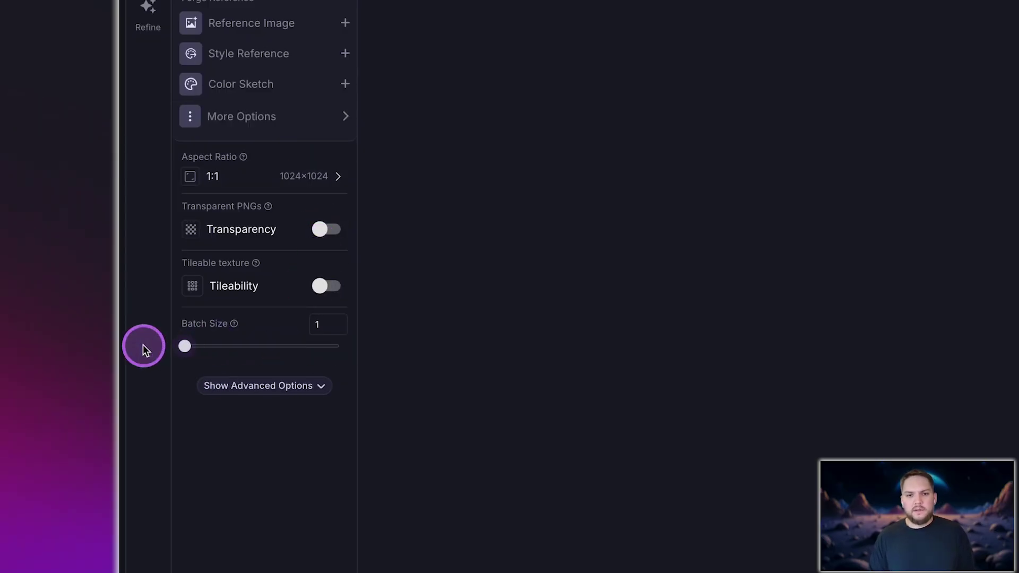
{"action": "left_click", "coordinate": [317, 386]}
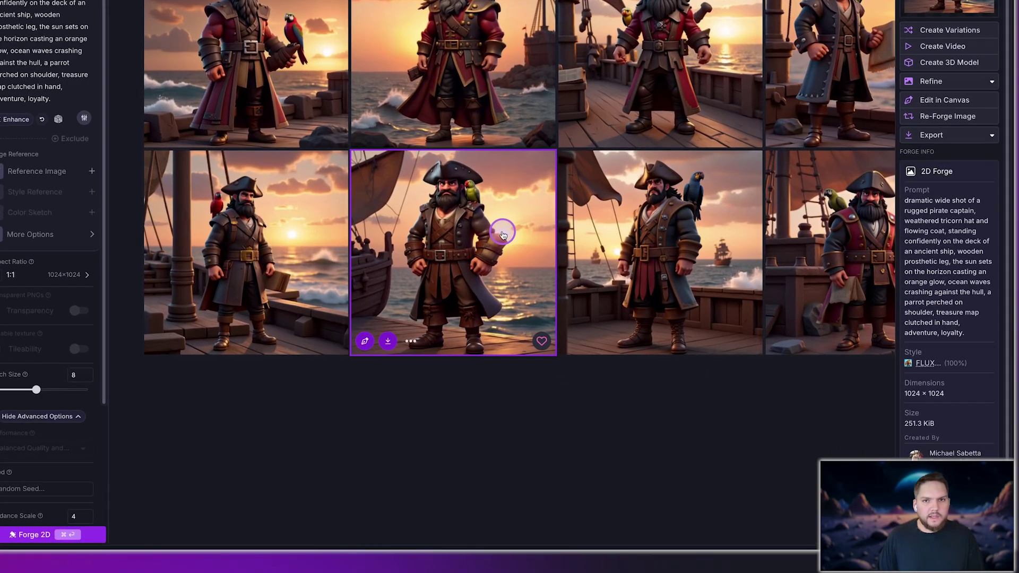
Open the pirate captain with the green parrot via Edit in Canvas
{"action": "right_click", "coordinate": [523, 306]}
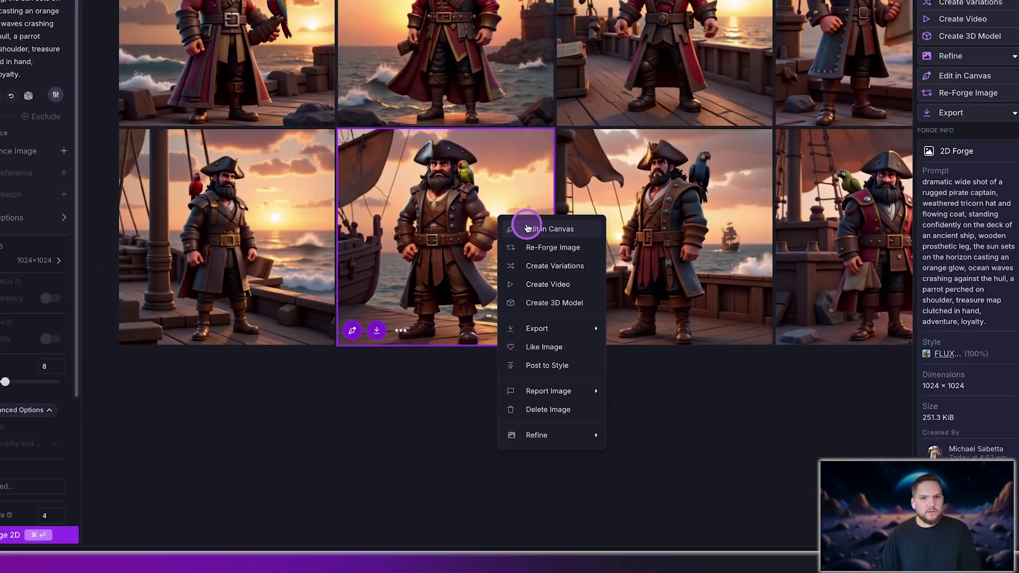
{"action": "left_click", "coordinate": [509, 141]}
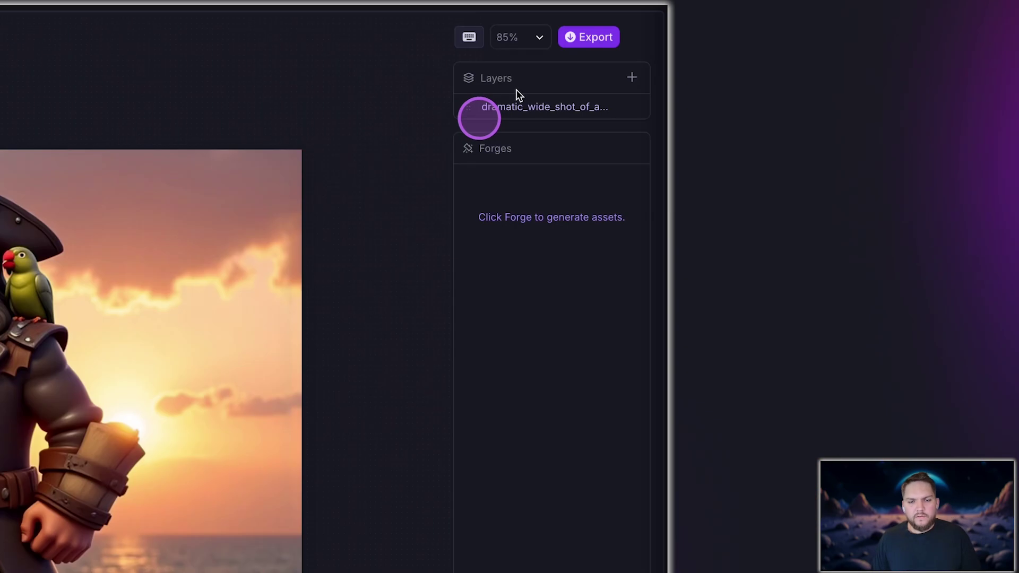
Add Layer 1 above the pirate image, then try the Brush, Eraser, Lasso and Marquee tools
{"action": "left_click", "coordinate": [632, 77]}
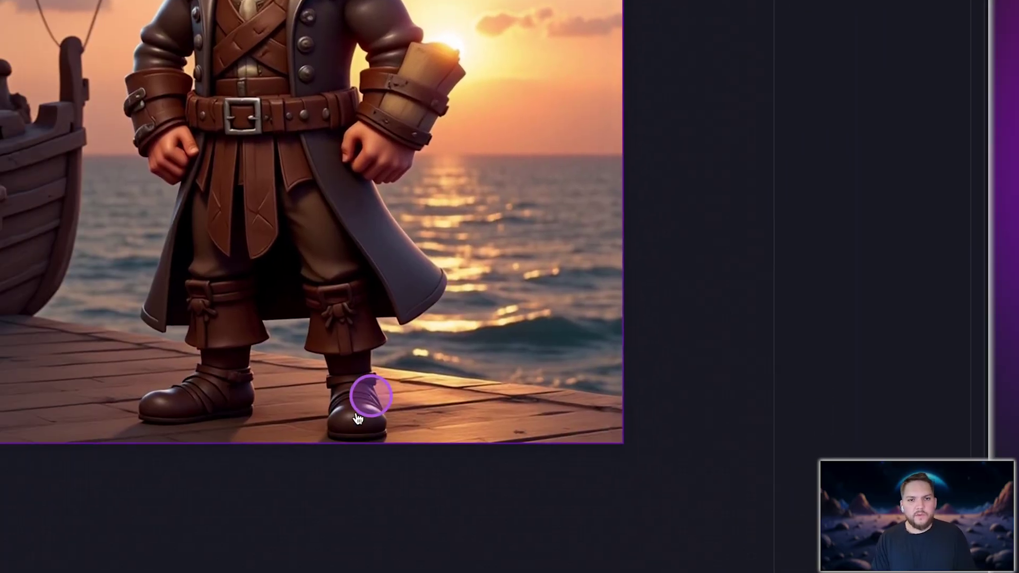
{"action": "left_click", "coordinate": [462, 423]}
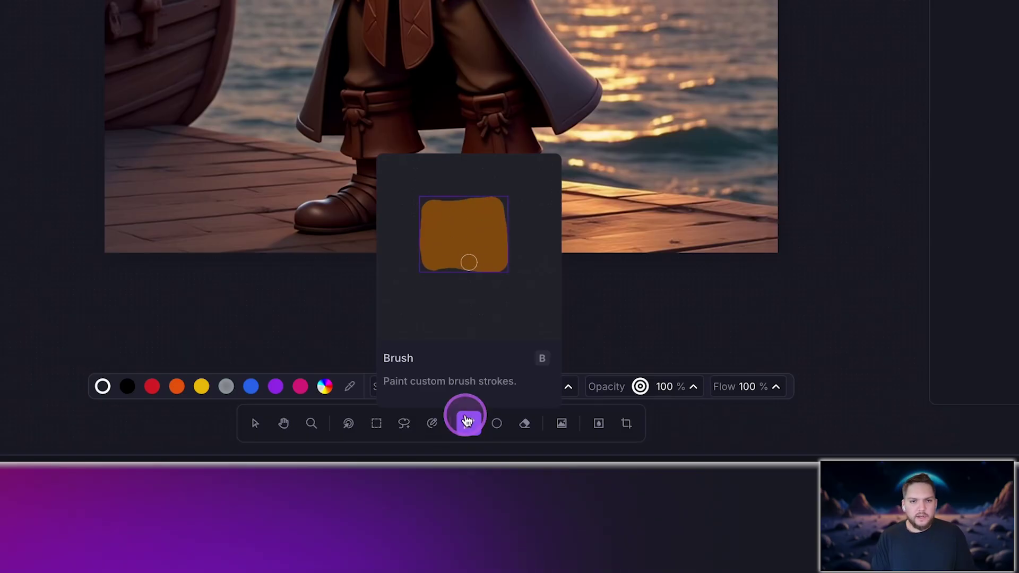
{"action": "left_click", "coordinate": [523, 424]}
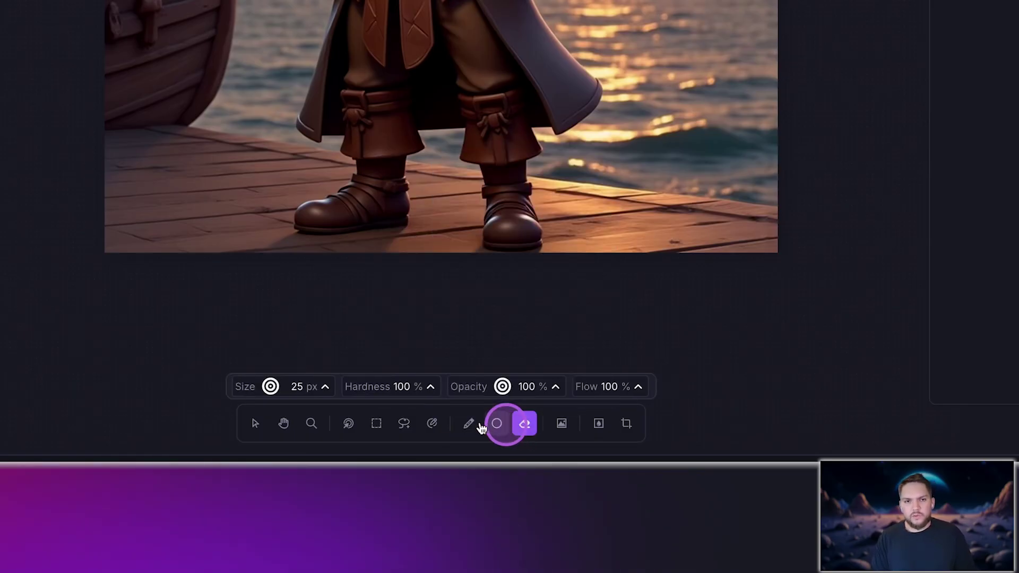
{"action": "left_click", "coordinate": [404, 423]}
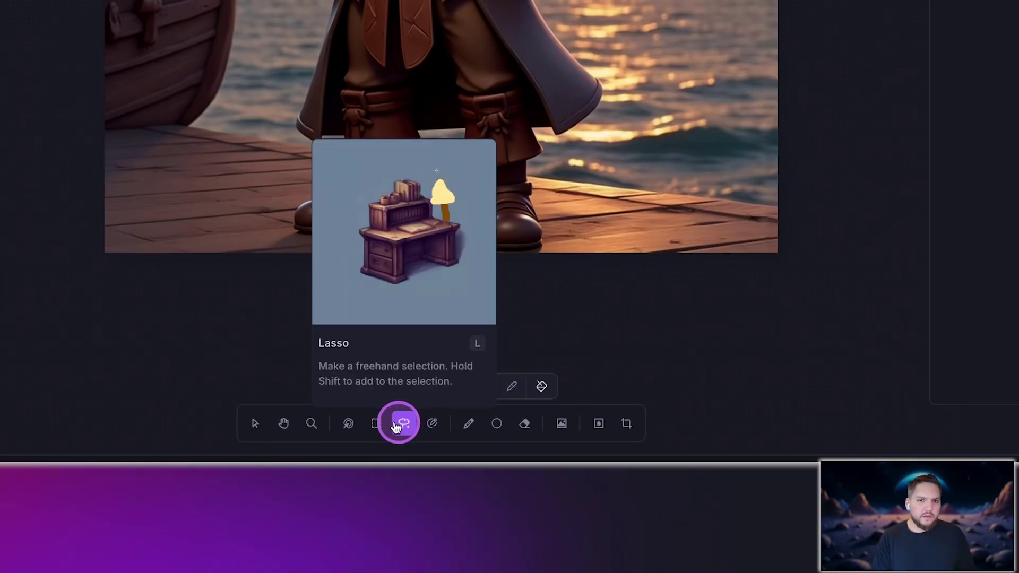
{"action": "left_click", "coordinate": [376, 424]}
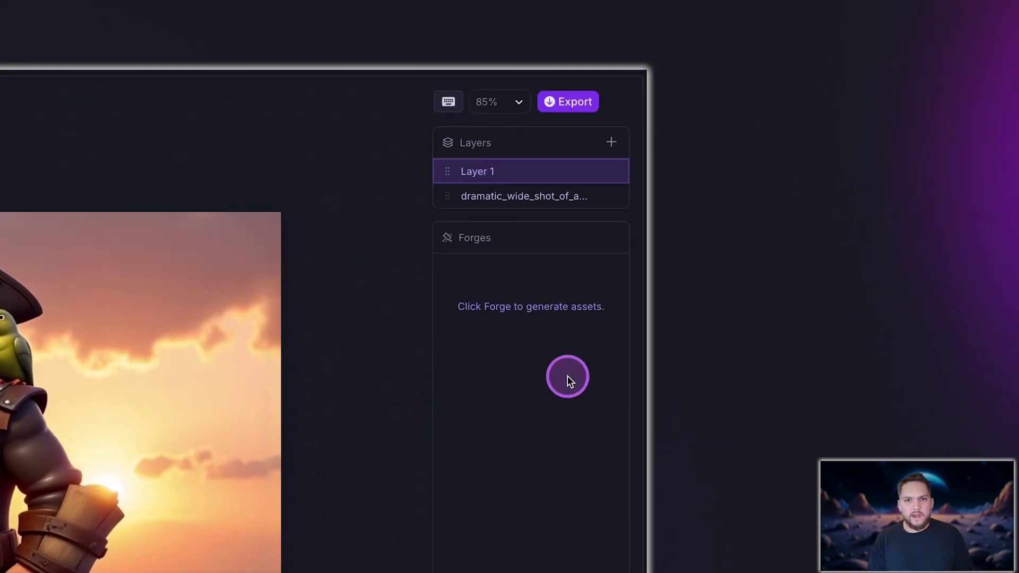
Show the Pirate canvas export choices: PNG, PSD or Export to Drive
{"action": "left_click", "coordinate": [568, 101]}
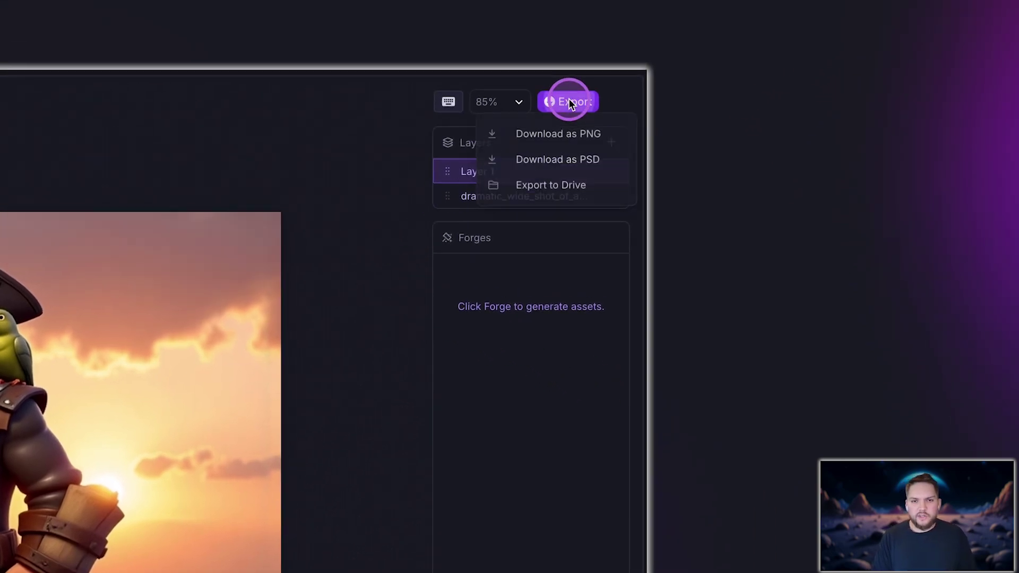